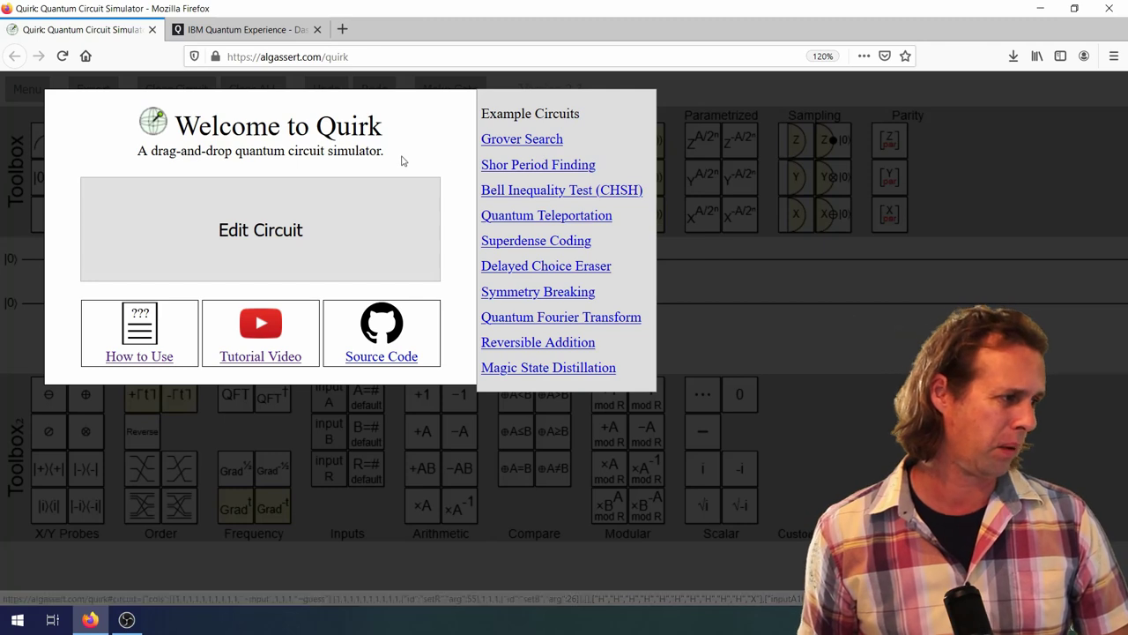
Step: Dismiss the welcome screen and place an X gate on each of the two wires
left_click(362, 455)
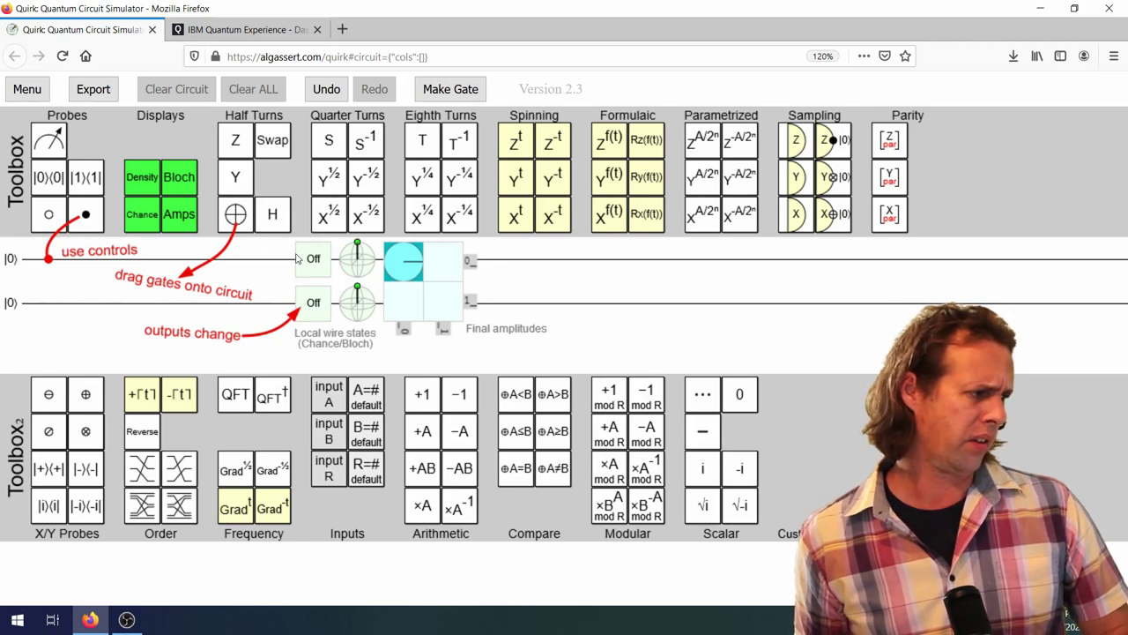
mouse_move(328, 272)
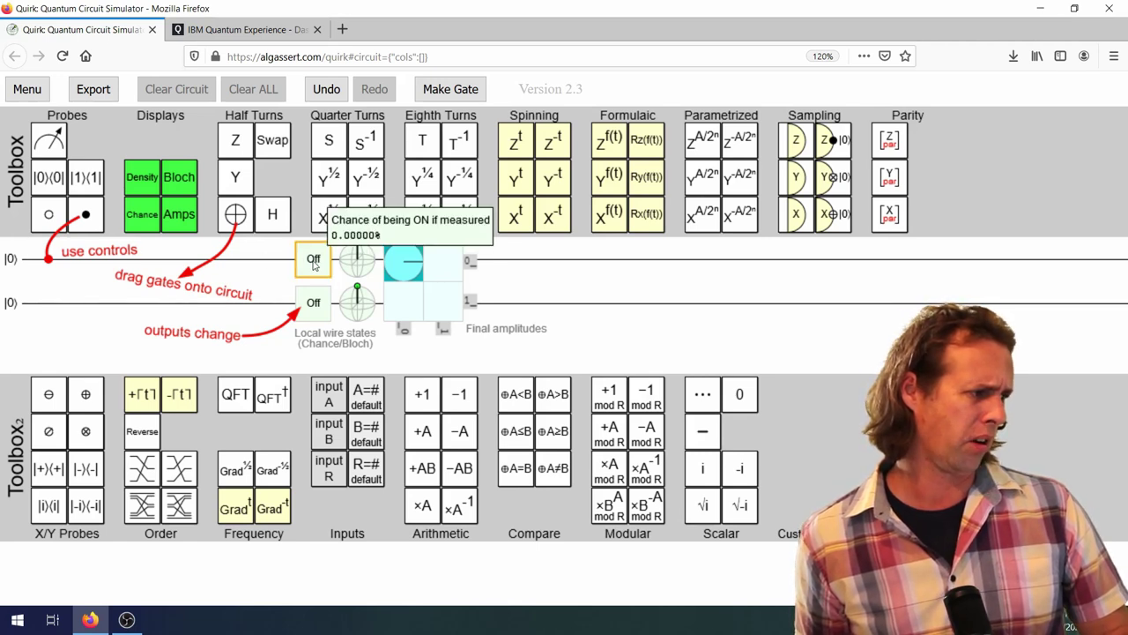
mouse_move(359, 253)
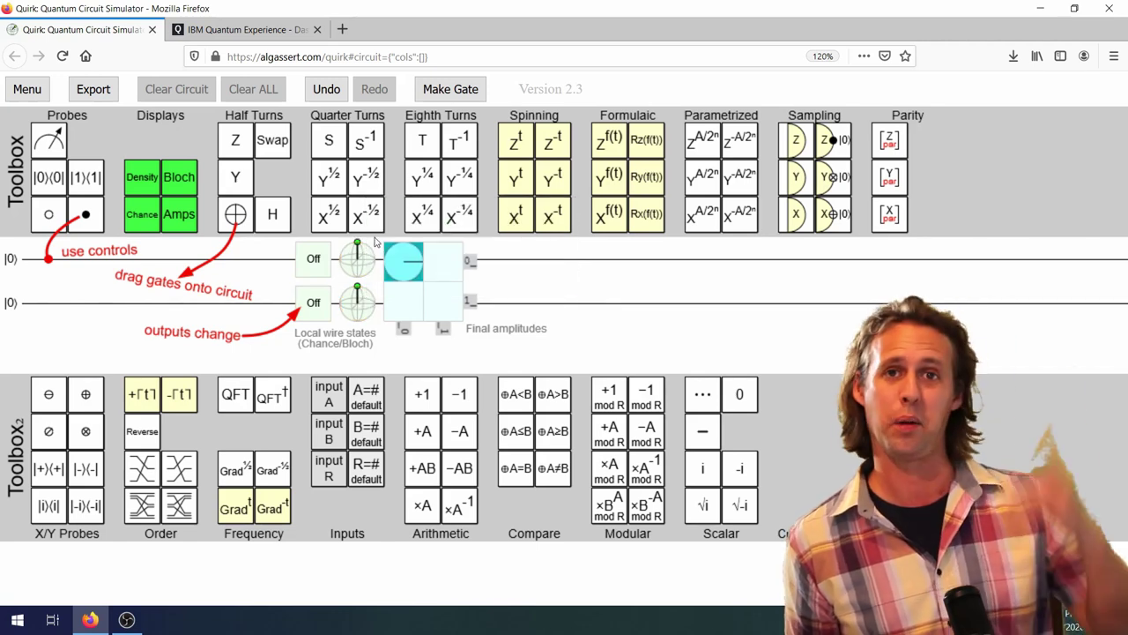
mouse_move(354, 284)
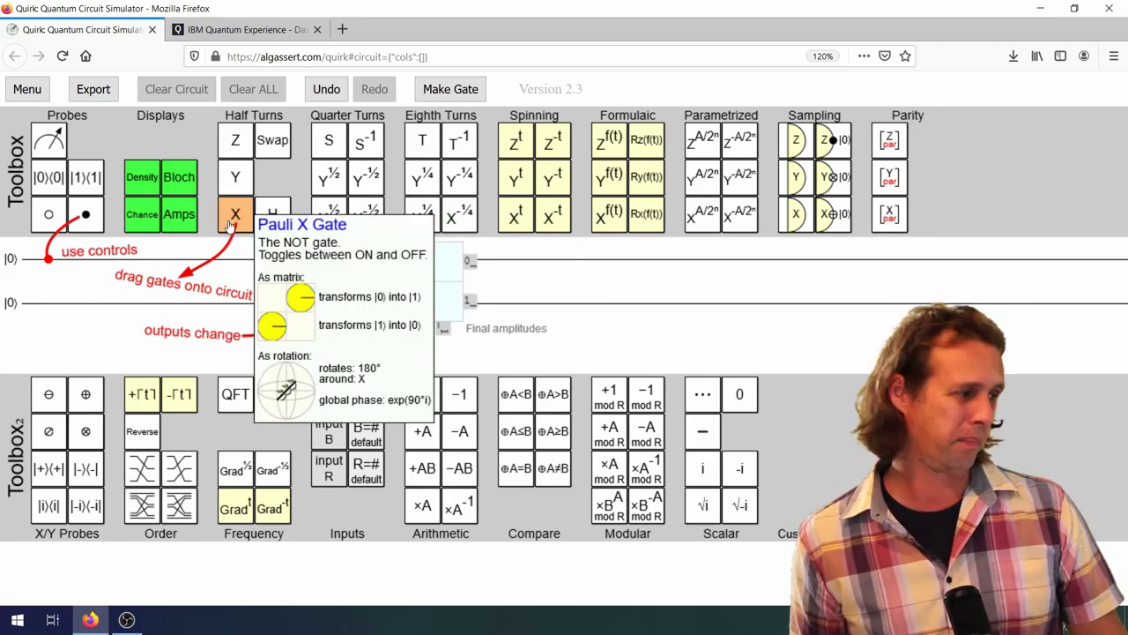
left_click_drag(228, 226, 54, 263)
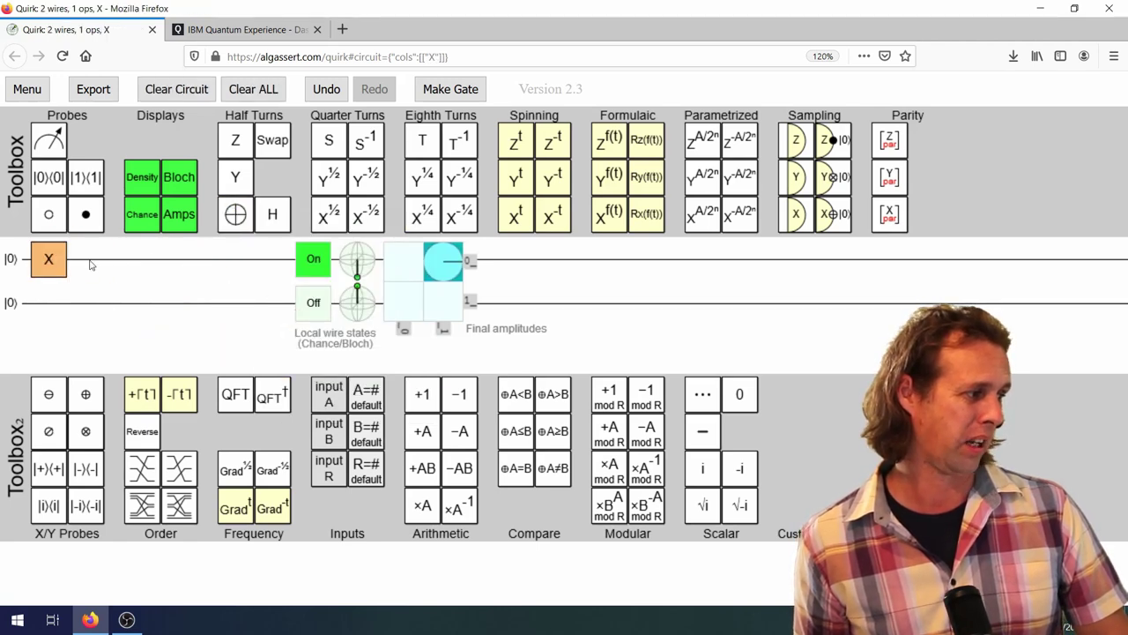
left_click_drag(235, 214, 49, 303)
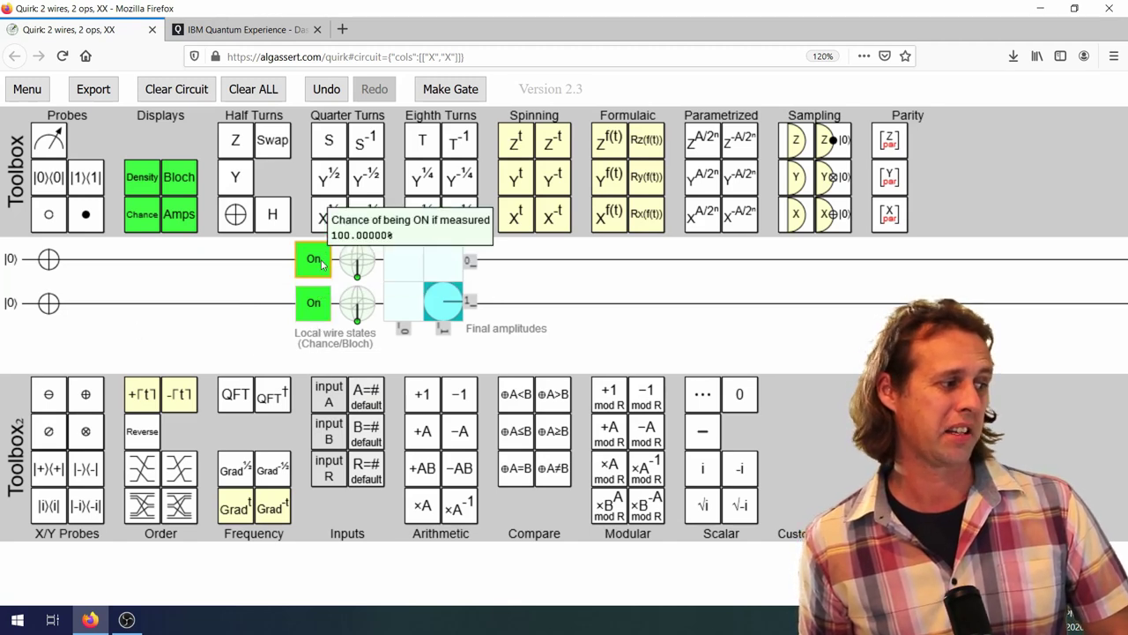
Step: Replace the two X gates with a Toffoli gate: controls on the first two wires and an X gate on the third
left_click_drag(49, 258, 208, 217)
left_click_drag(51, 300, 62, 256)
left_click_drag(83, 216, 49, 302)
left_click_drag(234, 214, 50, 347)
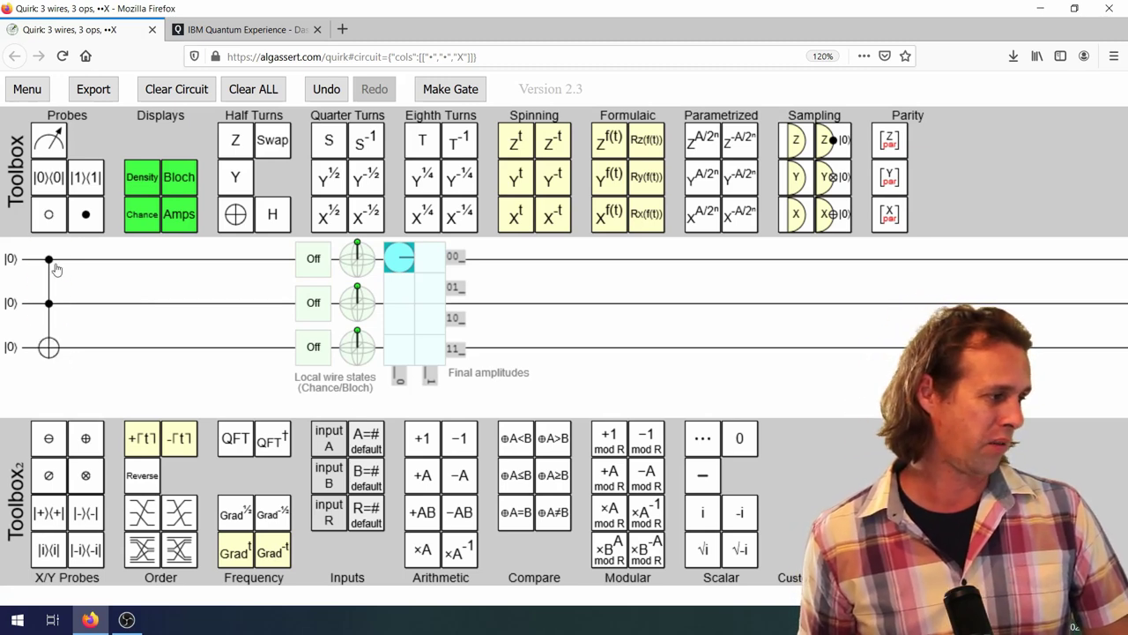
Step: Test the Toffoli gate by placing X gates before it on the first wire, the second wire, and both control wires
left_click_drag(235, 215, 31, 256)
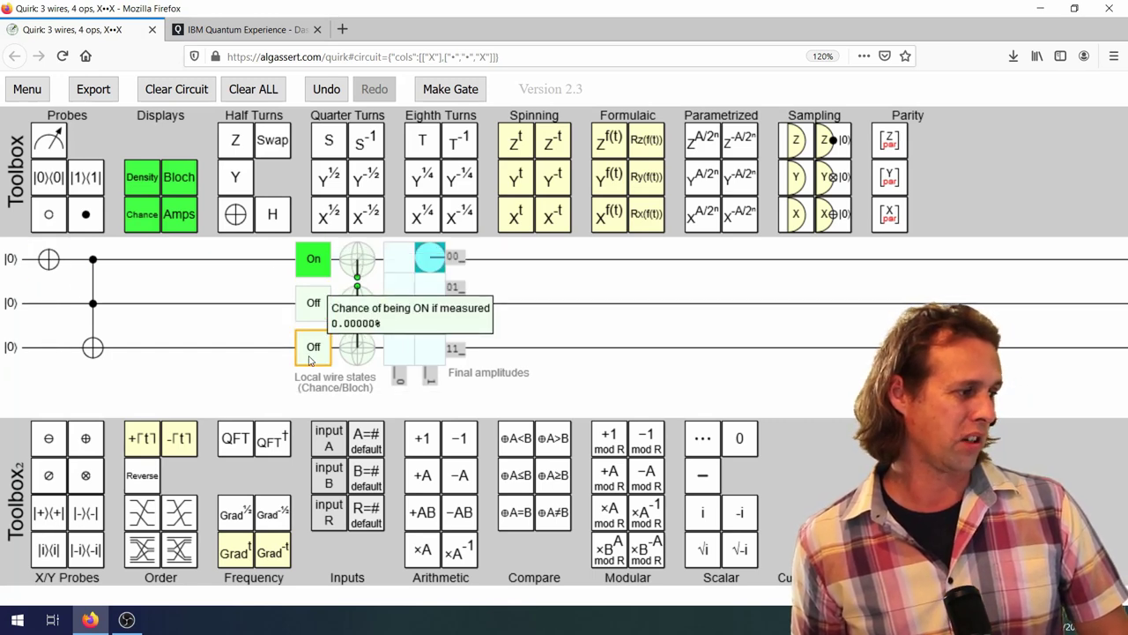
left_click_drag(48, 259, 49, 303)
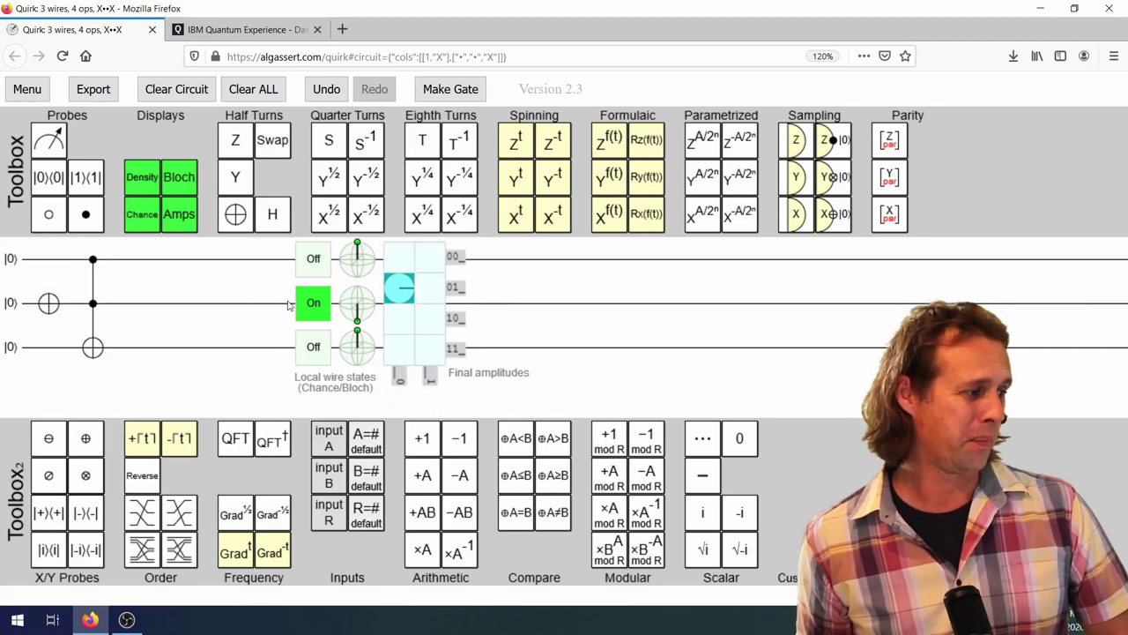
mouse_move(309, 306)
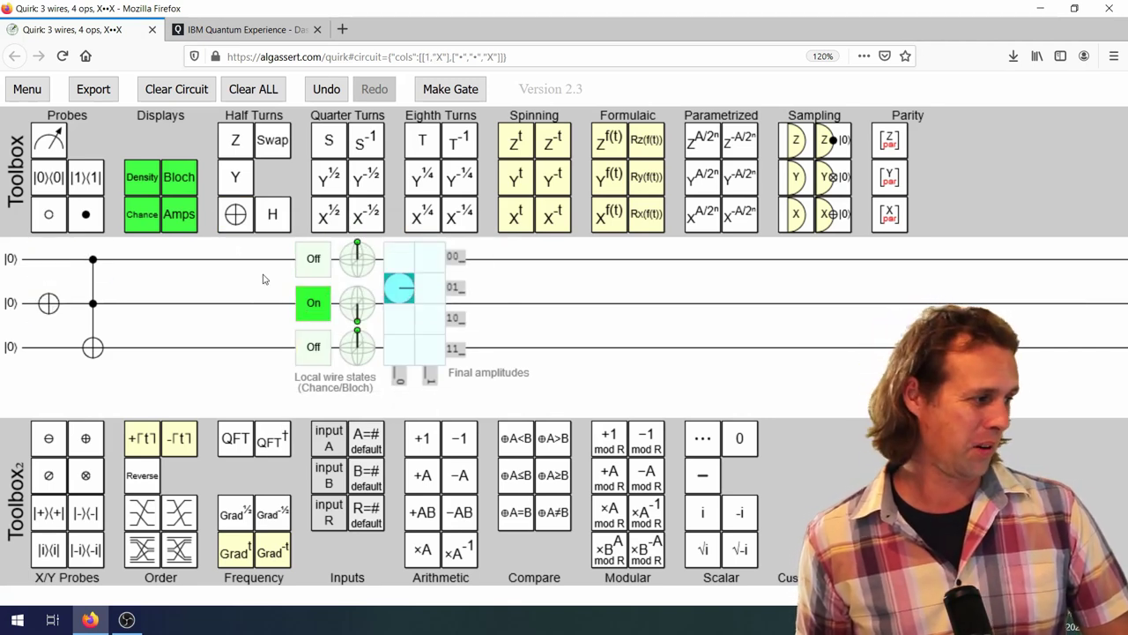
left_click_drag(222, 215, 48, 258)
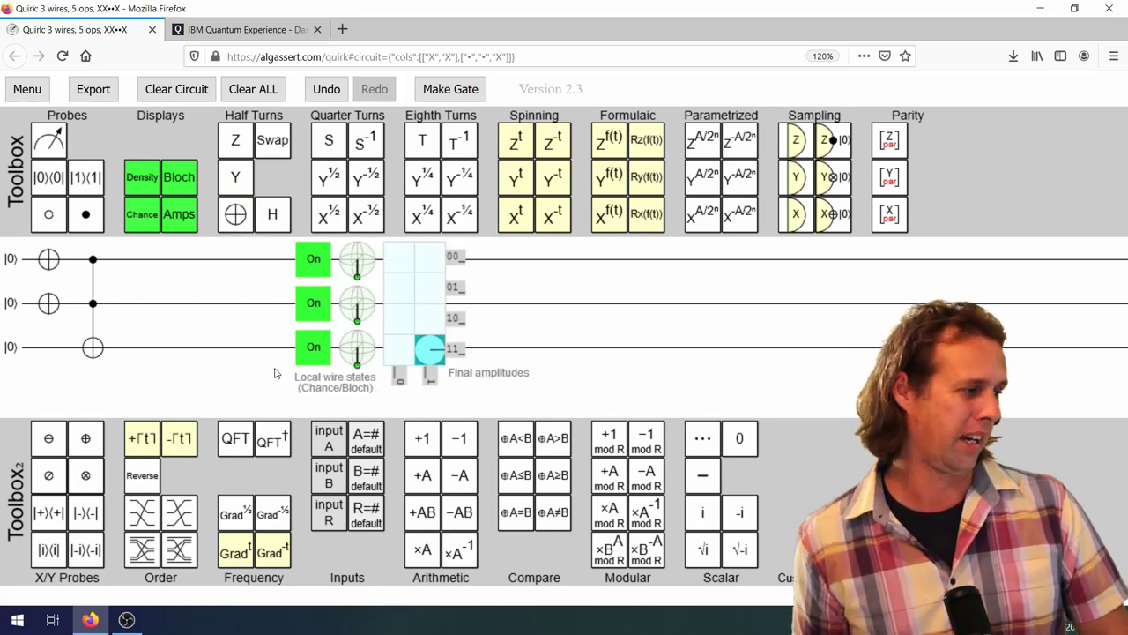
left_click_drag(48, 258, 12, 304)
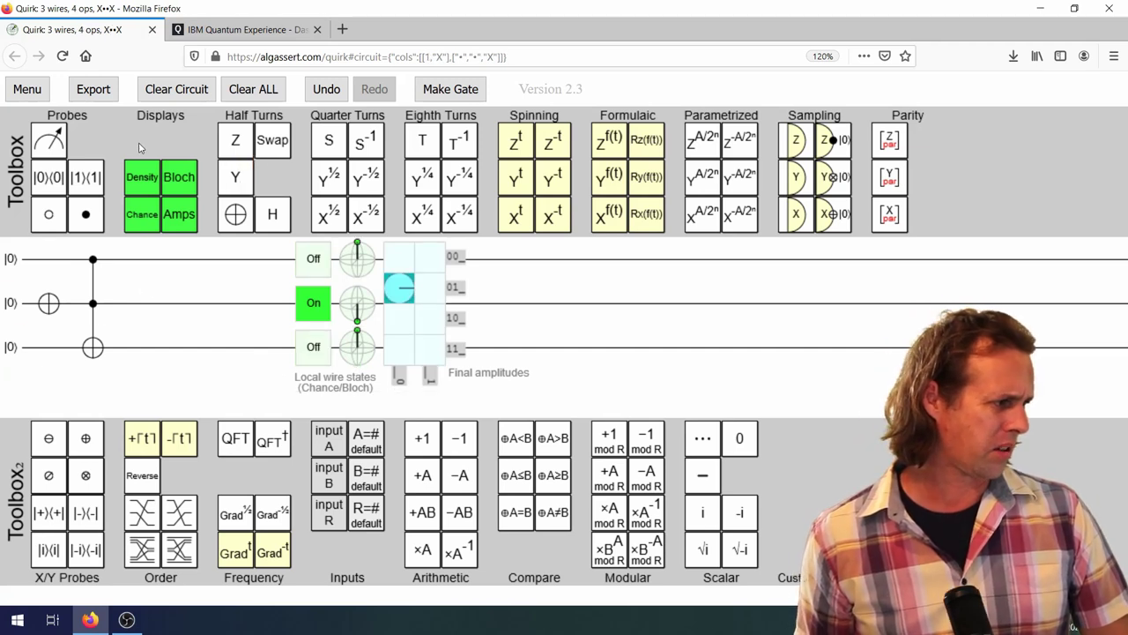
Step: Clear the circuit and place a Hadamard gate on the first wire
left_click(169, 98)
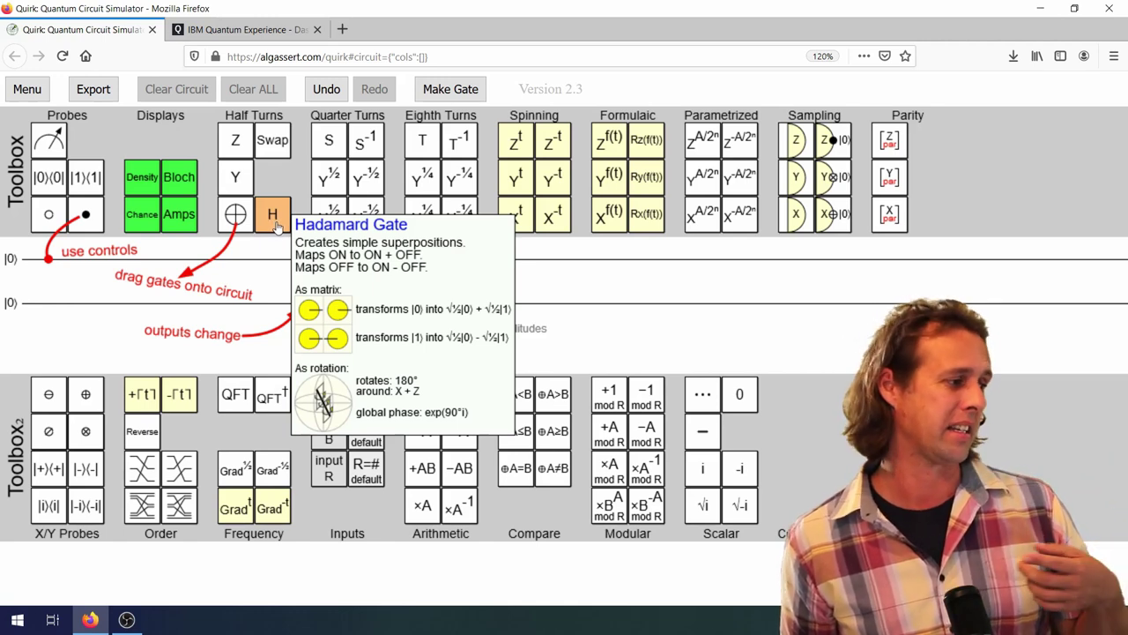
left_click_drag(276, 227, 48, 258)
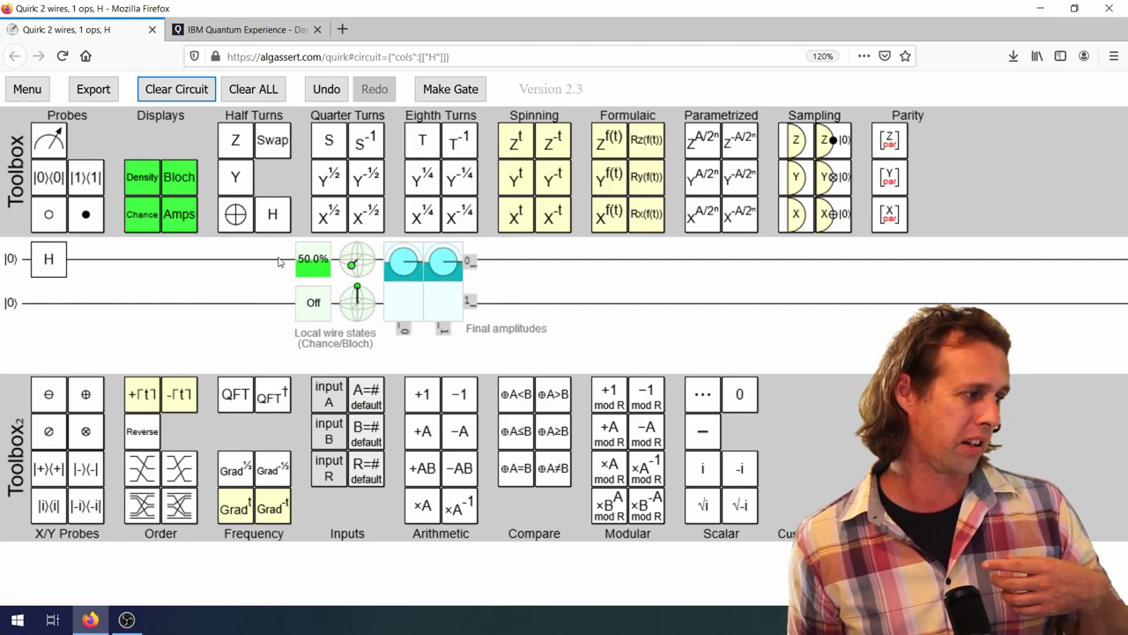
mouse_move(307, 267)
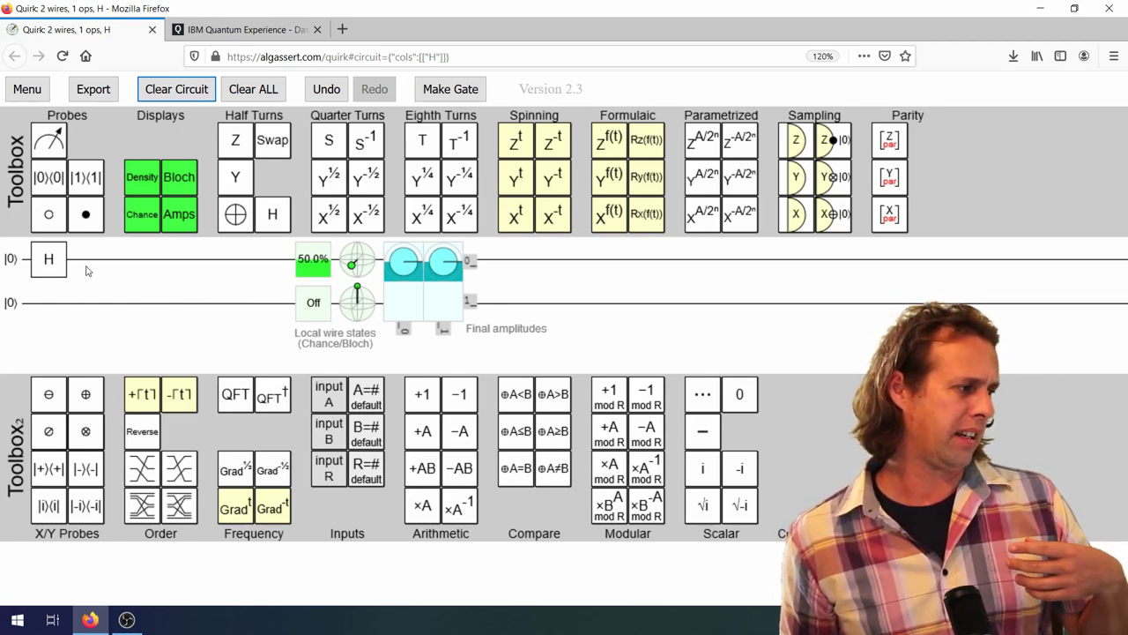
Step: Move the Hadamard gate off the first wire and add two more Hadamard gates, extending the circuit to five wires
left_click_drag(49, 264, 50, 350)
left_click_drag(272, 215, 69, 390)
left_click_drag(261, 229, 44, 435)
left_click_drag(63, 361, 84, 288)
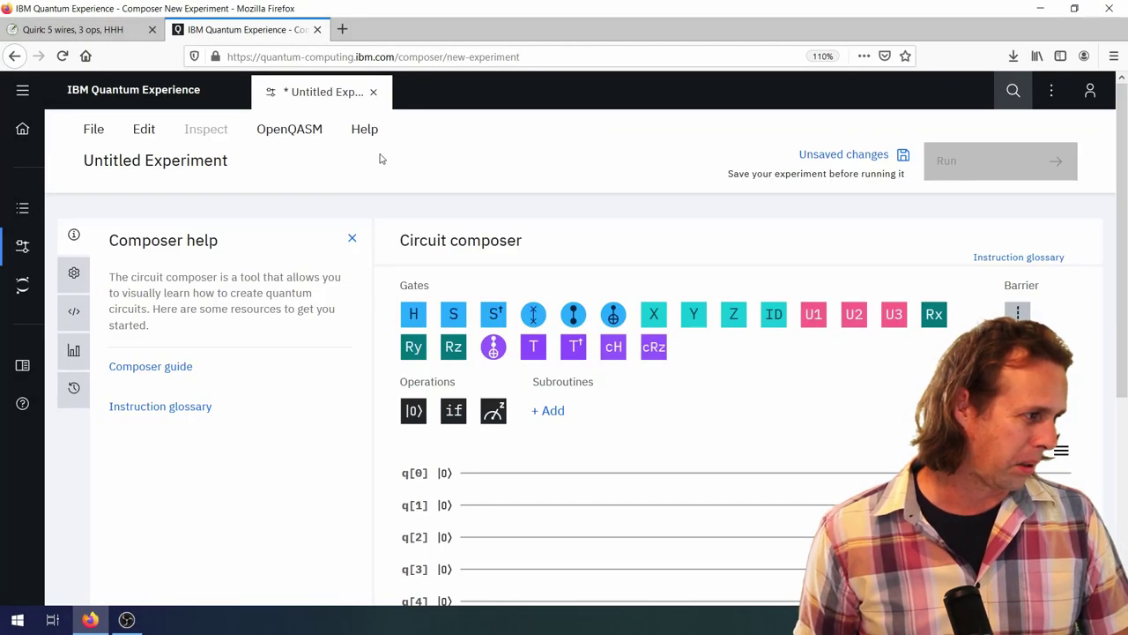
Step: Rename the untitled experiment as "Super position"
left_click(139, 134)
left_click(232, 169)
type("Super position")
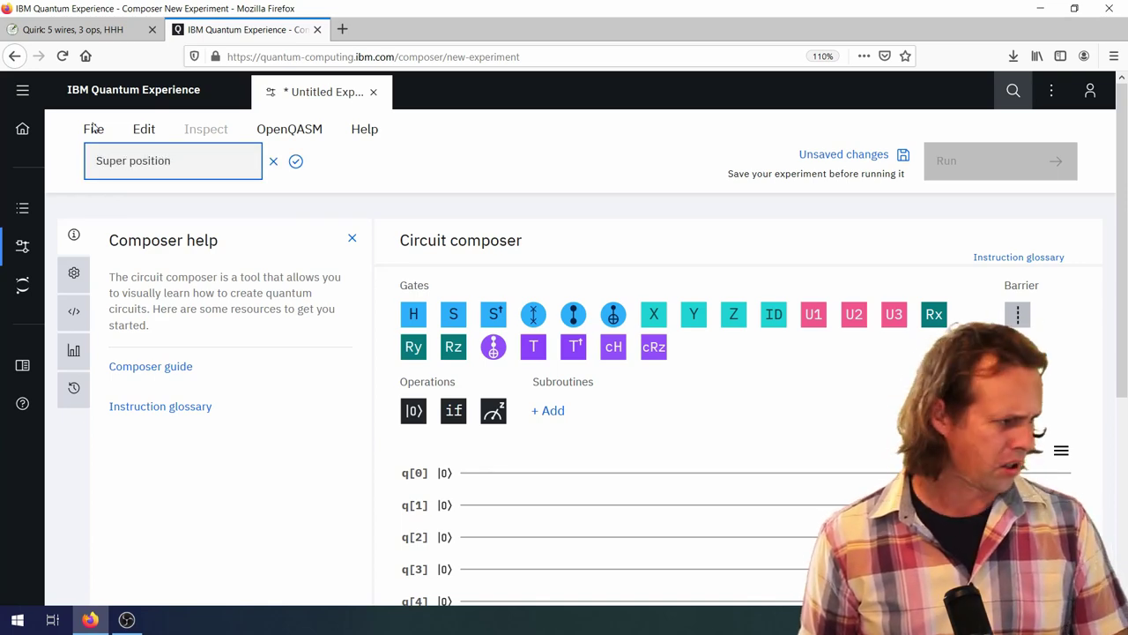
key("Return")
Step: Place a Hadamard gate on q[0] in the circuit composer, followed by a measurement operation on the same qubit
scroll(546, 326, "down", 2)
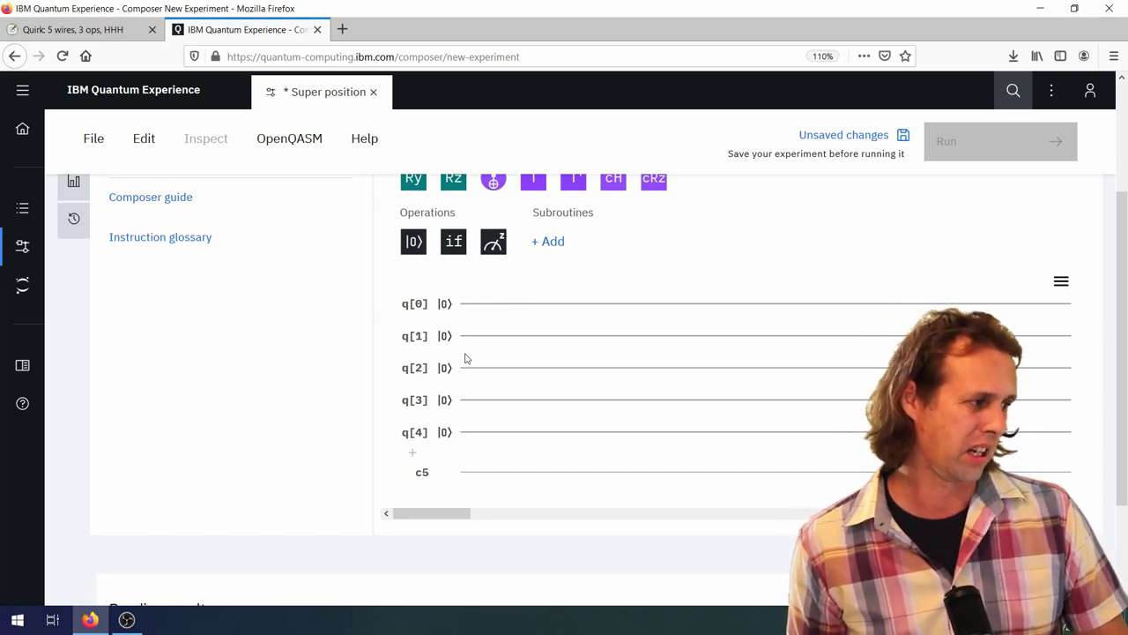
scroll(555, 300, "up", 2)
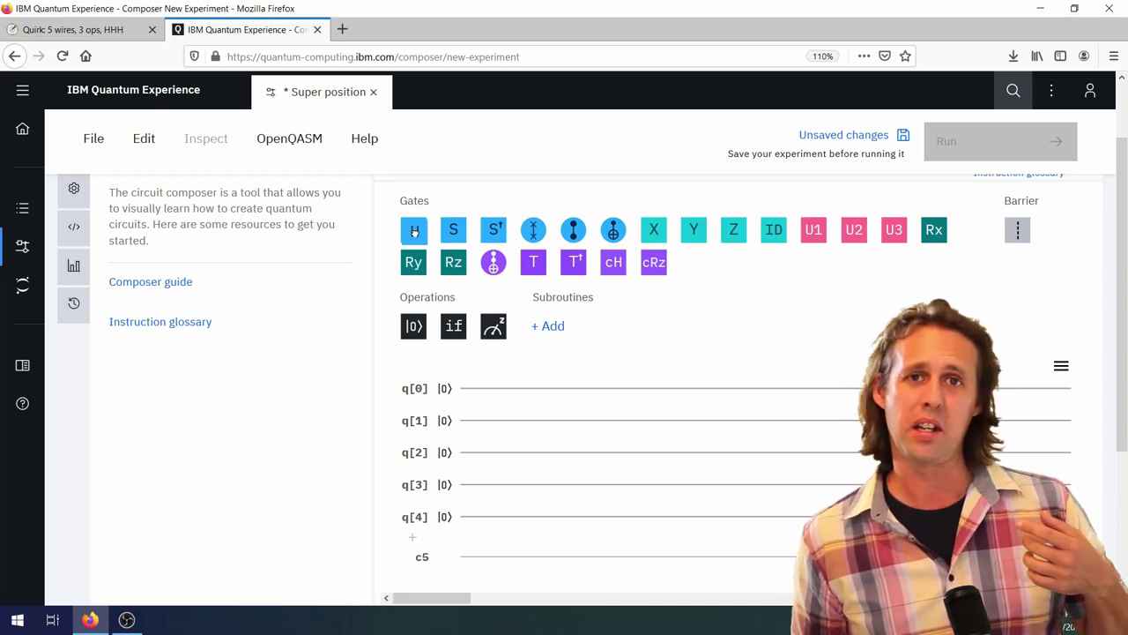
left_click_drag(416, 231, 490, 393)
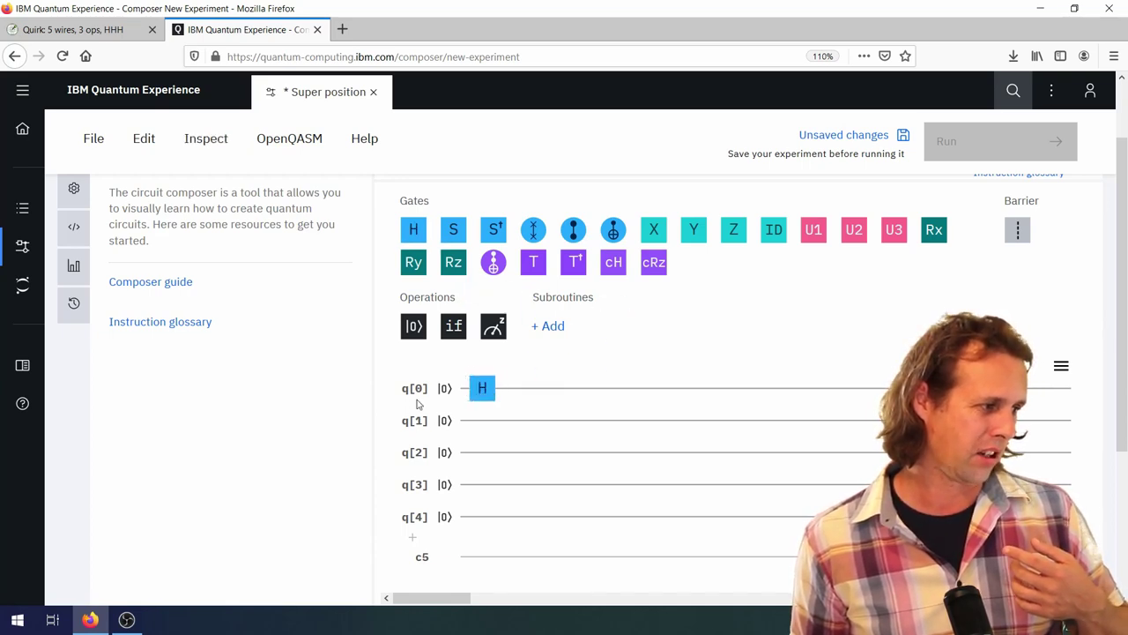
scroll(602, 352, "down", 1)
scroll(573, 326, "down", 1)
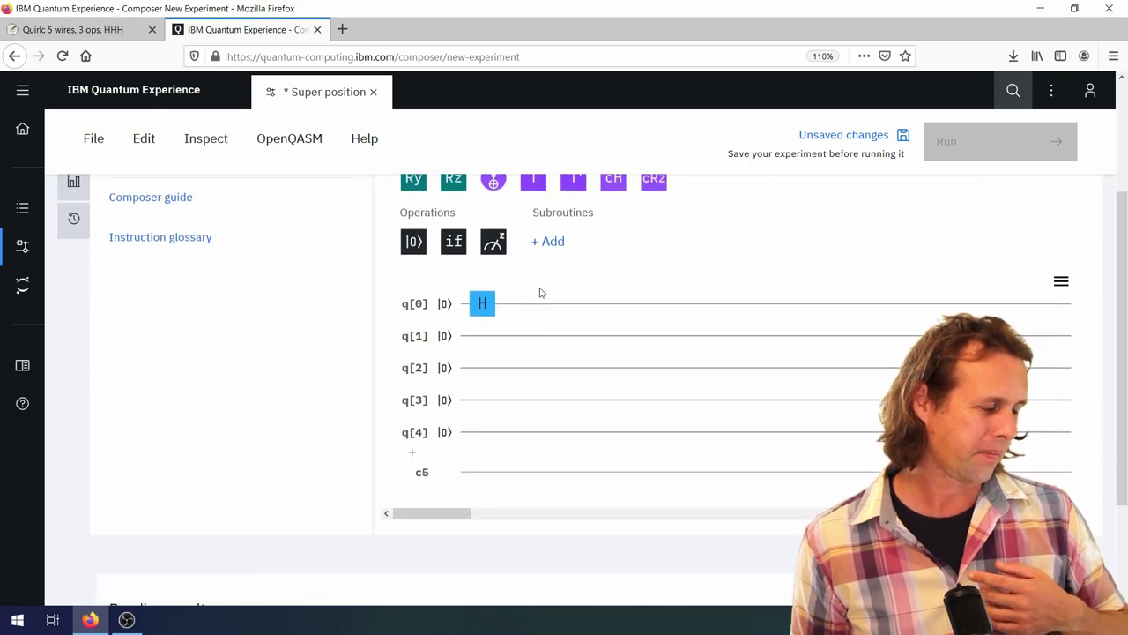
scroll(494, 312, "up", 2)
left_click_drag(493, 328, 522, 388)
scroll(486, 250, "down", 2)
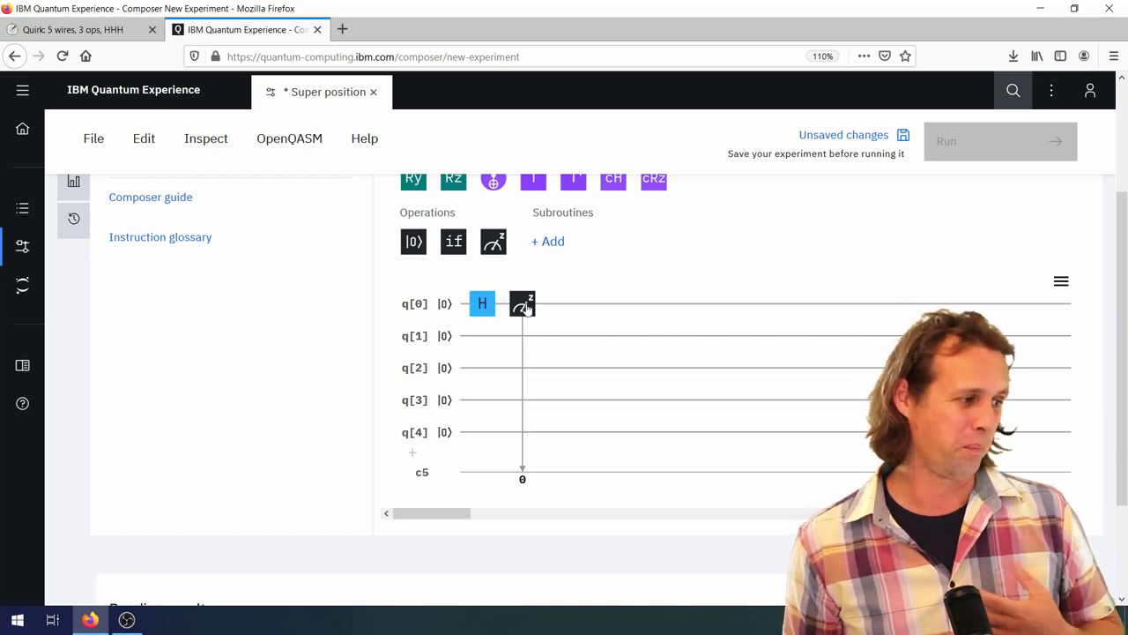
Step: Save the Super position experiment
scroll(605, 299, "down", 3)
scroll(606, 300, "up", 6)
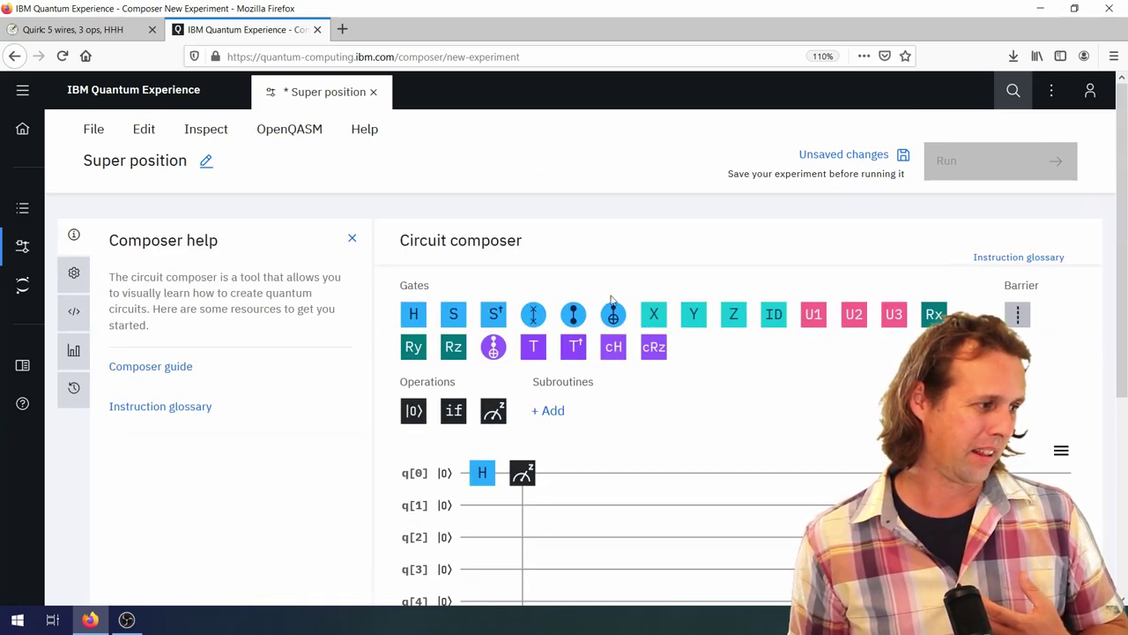
left_click(857, 159)
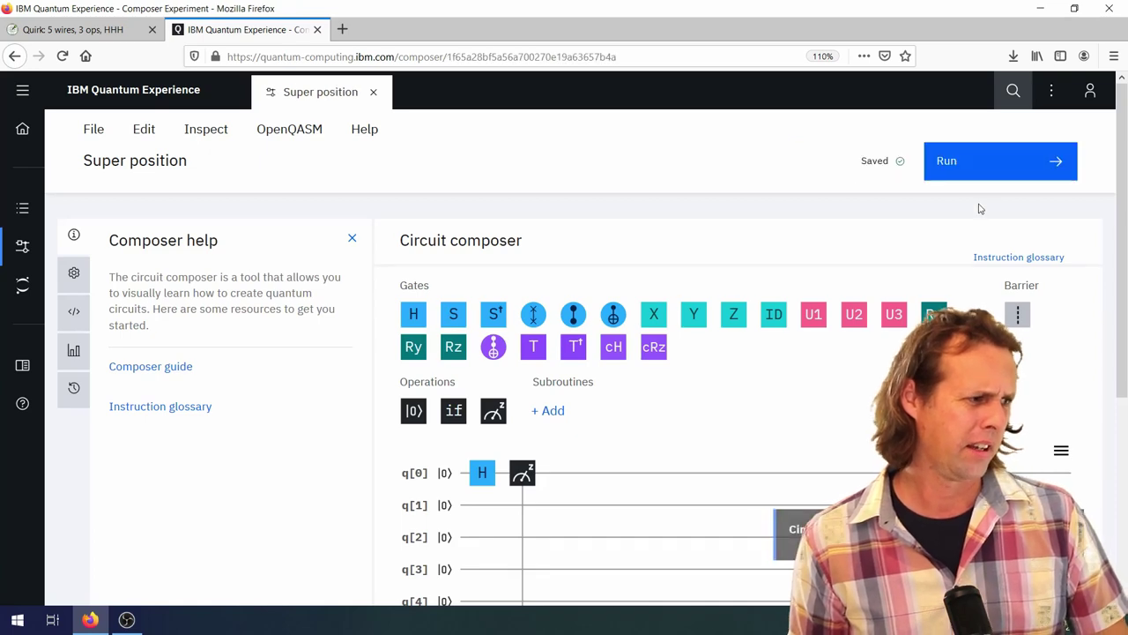
Step: Run the circuit on the ibmq_burlington backend, keeping 1024 shots
left_click(974, 164)
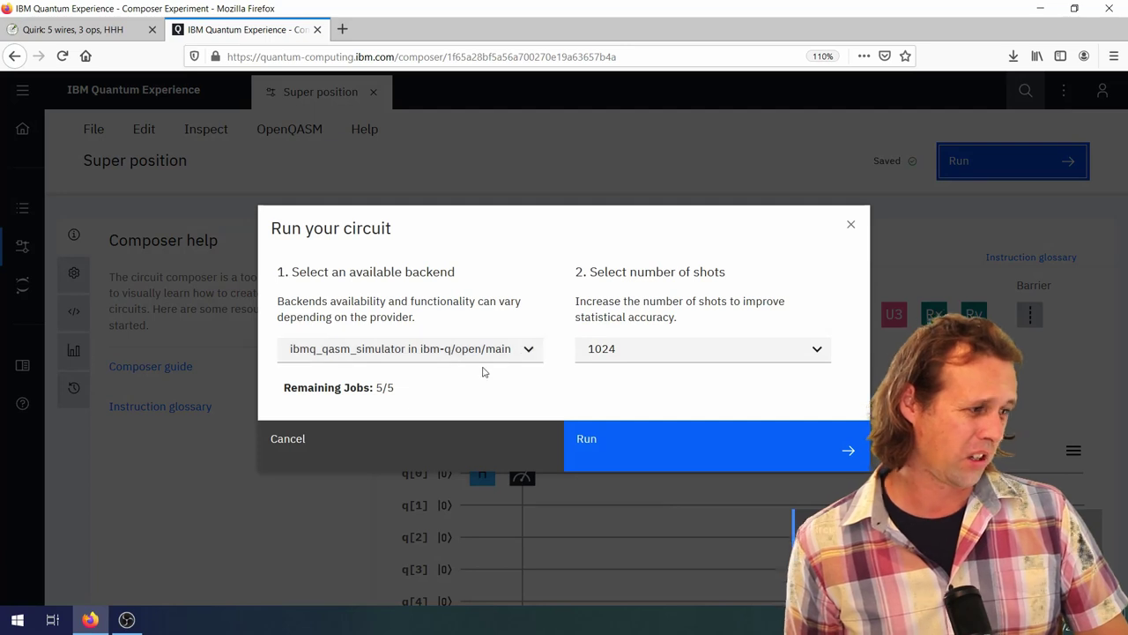
left_click(397, 353)
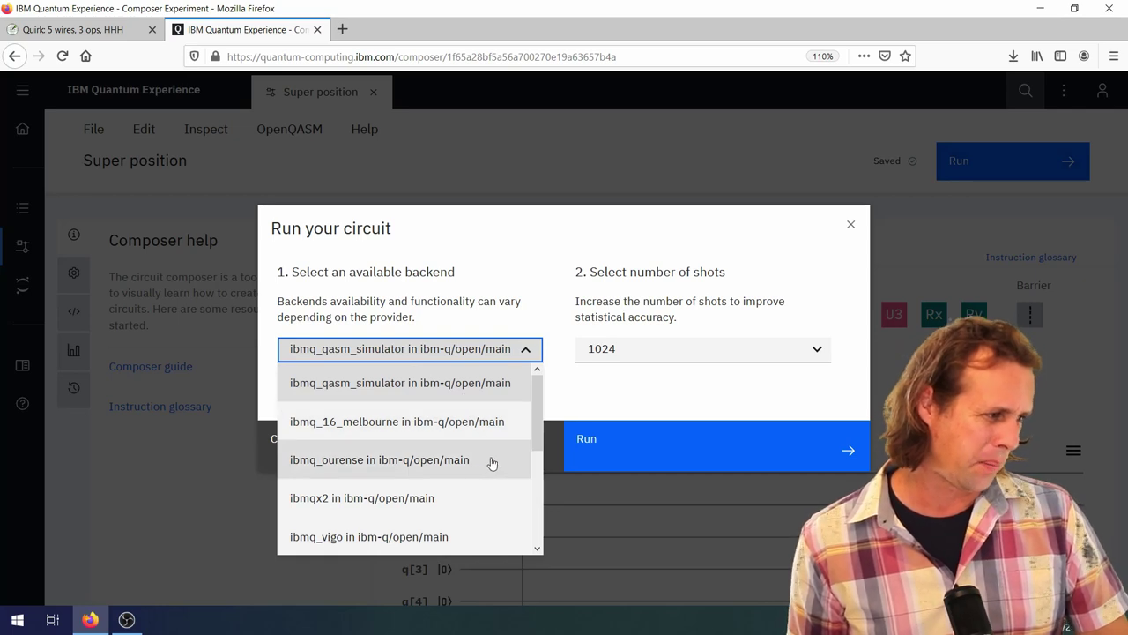
scroll(472, 463, "down", 4)
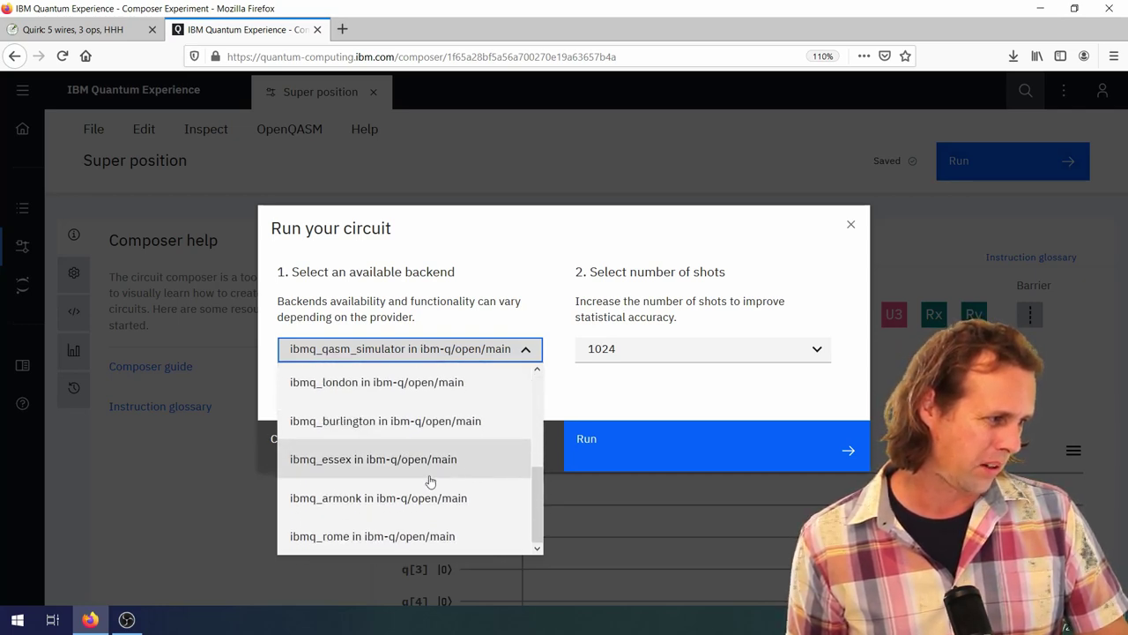
scroll(399, 471, "up", 2)
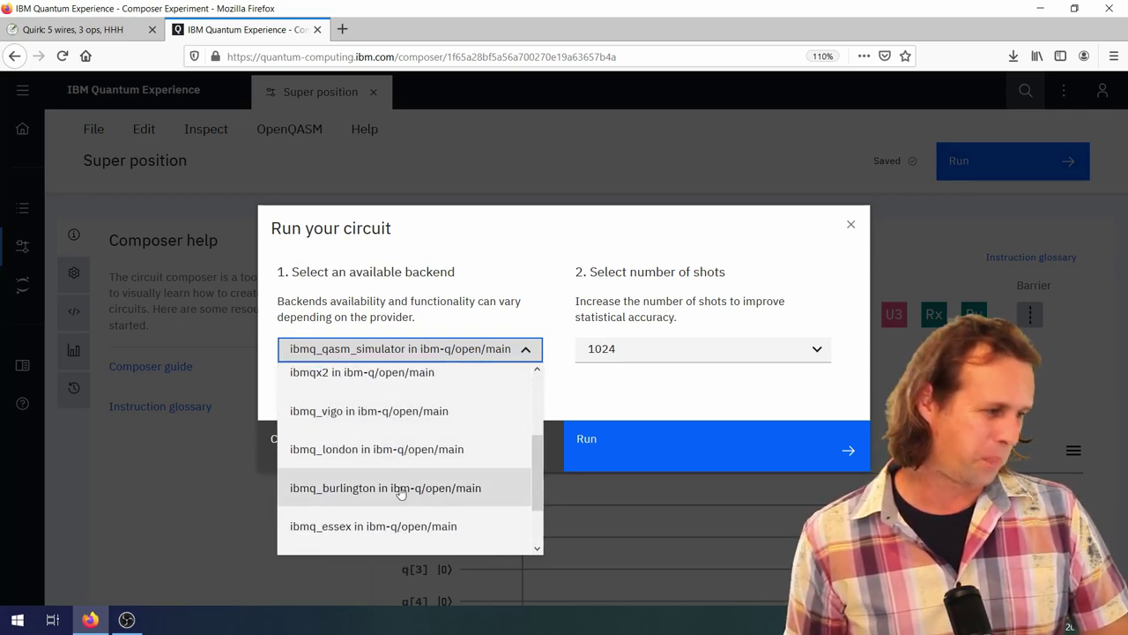
left_click(399, 489)
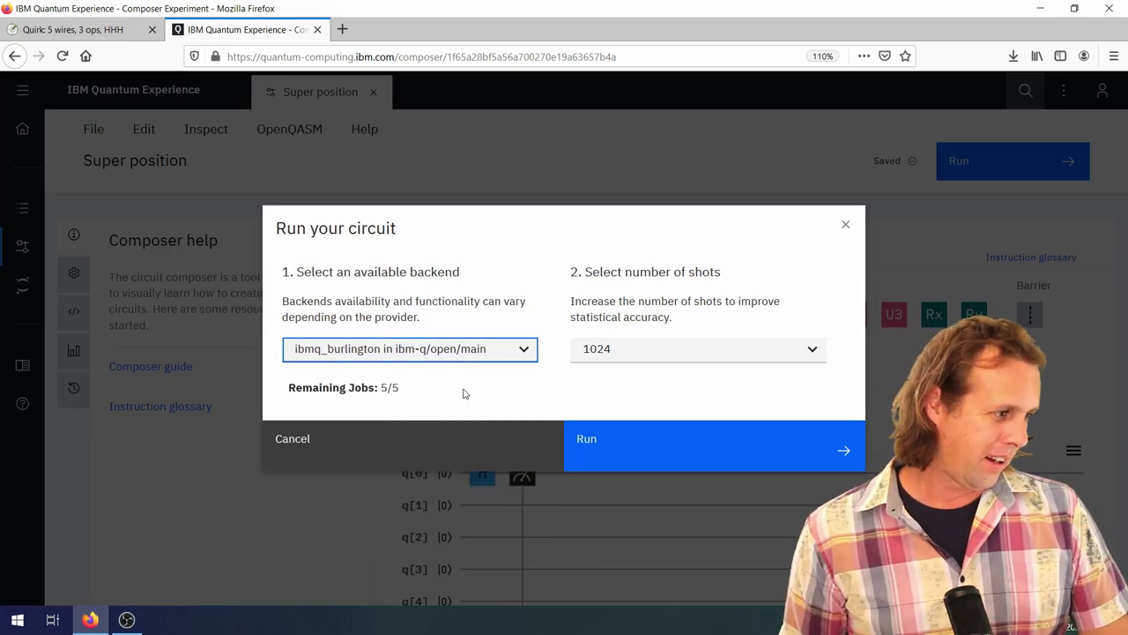
left_click_drag(343, 388, 418, 385)
left_click(414, 379)
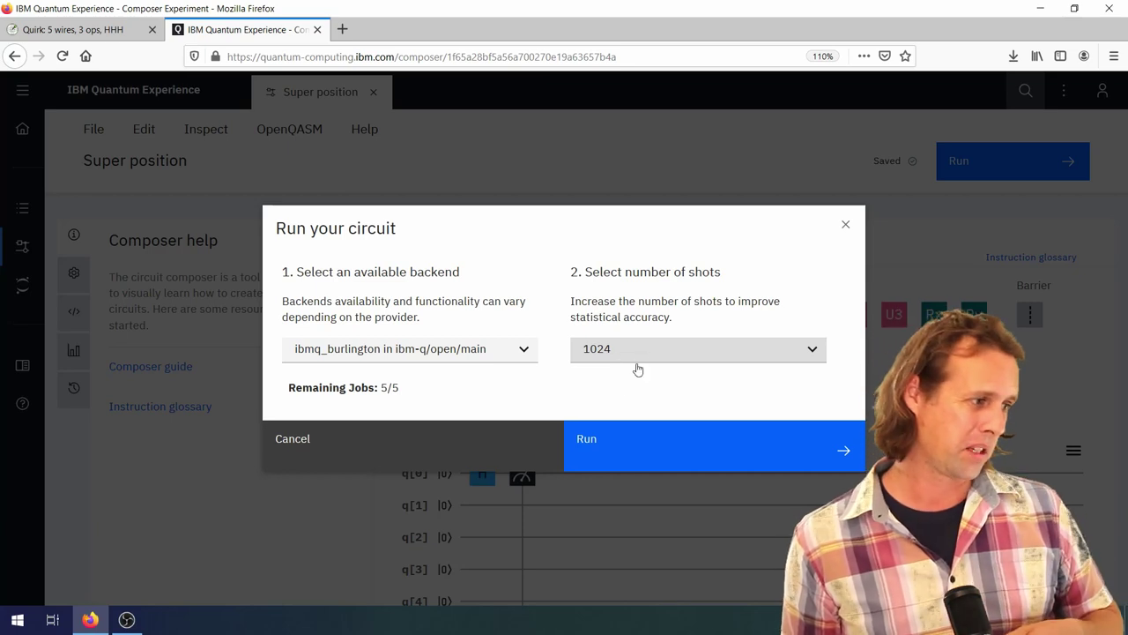
left_click(654, 451)
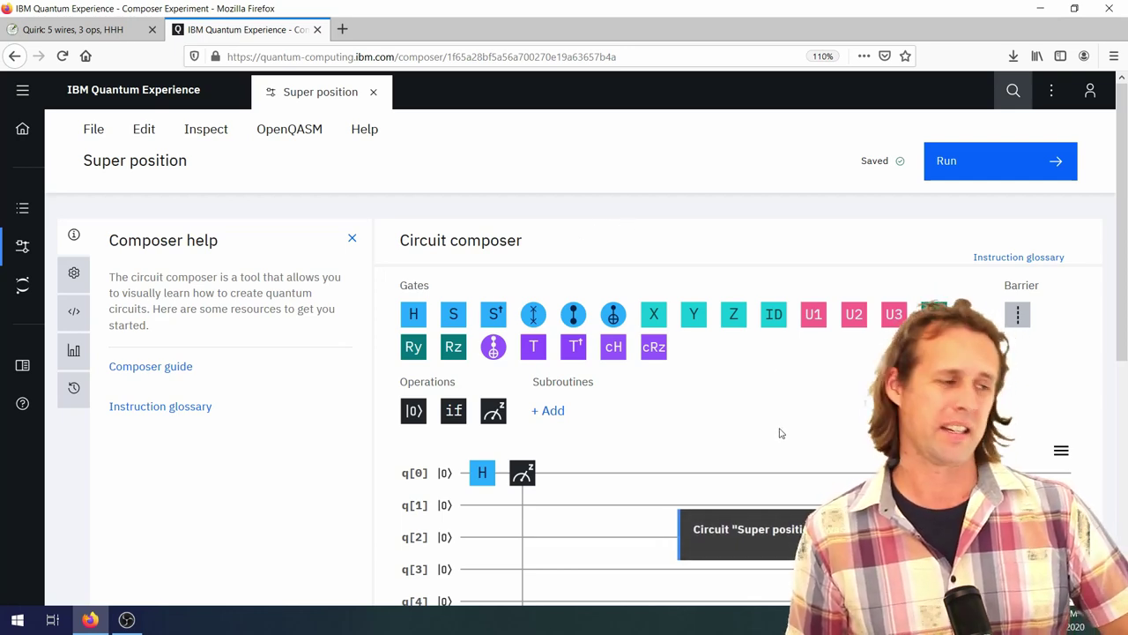
Step: Open the completed ibmq_burlington job and examine its run details and the original and transpiled circuit diagrams
scroll(705, 418, "down", 5)
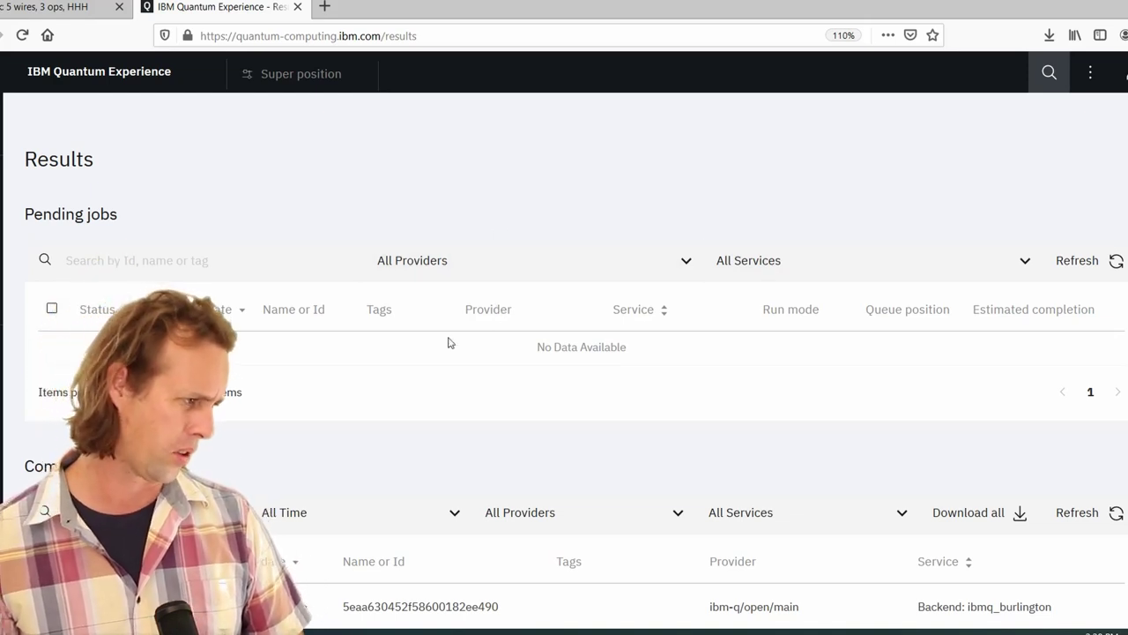
left_click(295, 607)
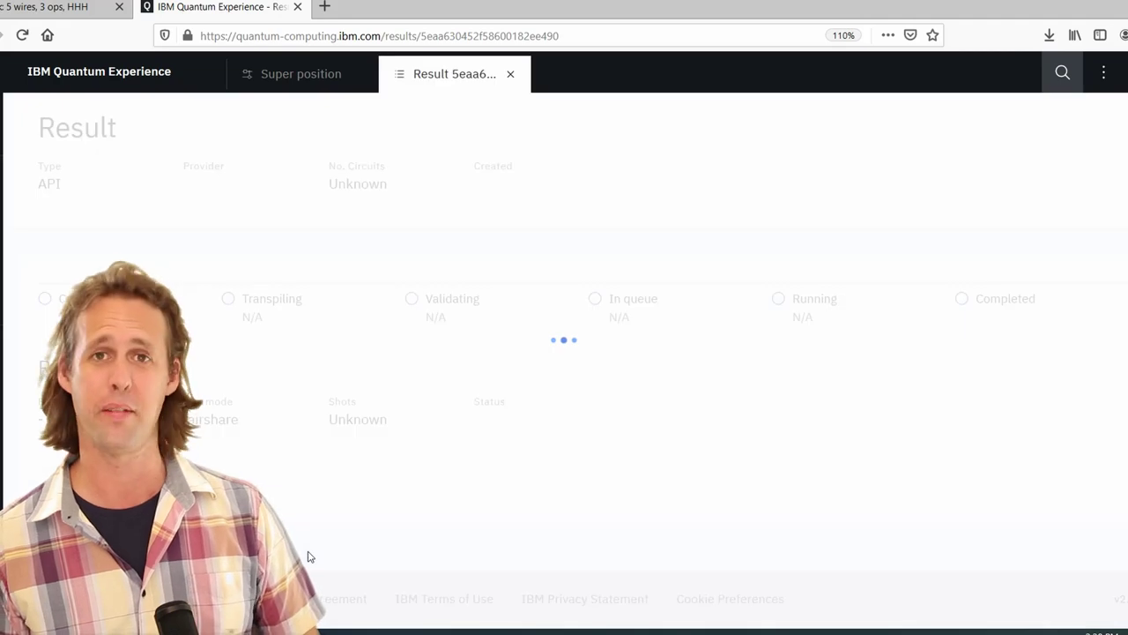
scroll(786, 240, "down", 2)
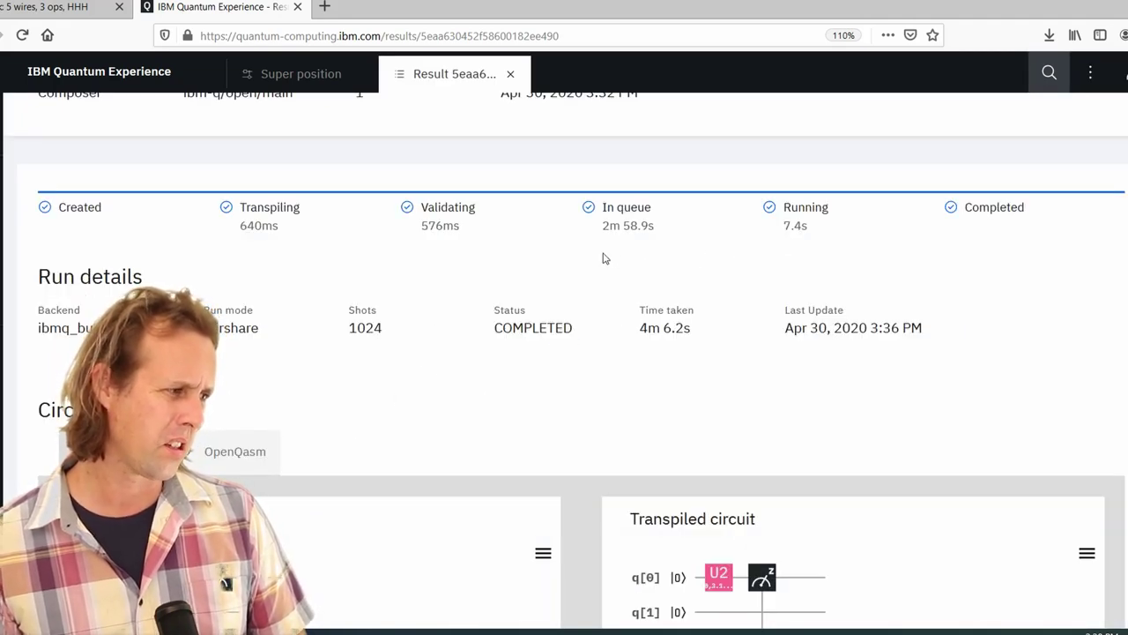
scroll(604, 251, "down", 6)
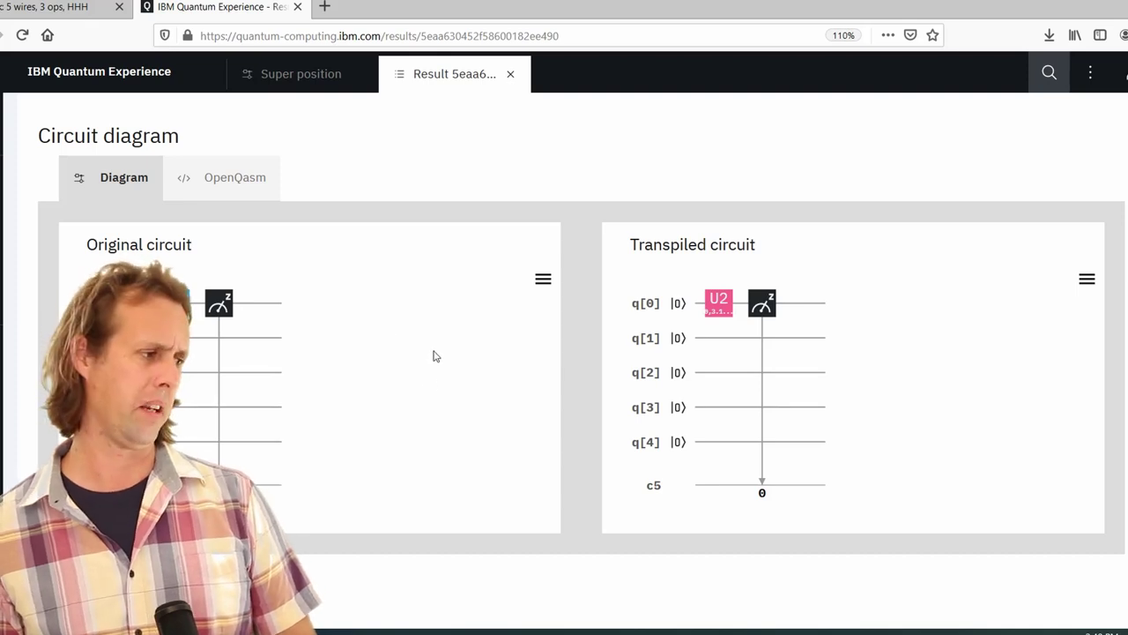
Step: Examine the job's result histogram, comparing the measured probabilities of states 00000 and 00001
scroll(454, 342, "down", 1)
scroll(455, 340, "down", 2)
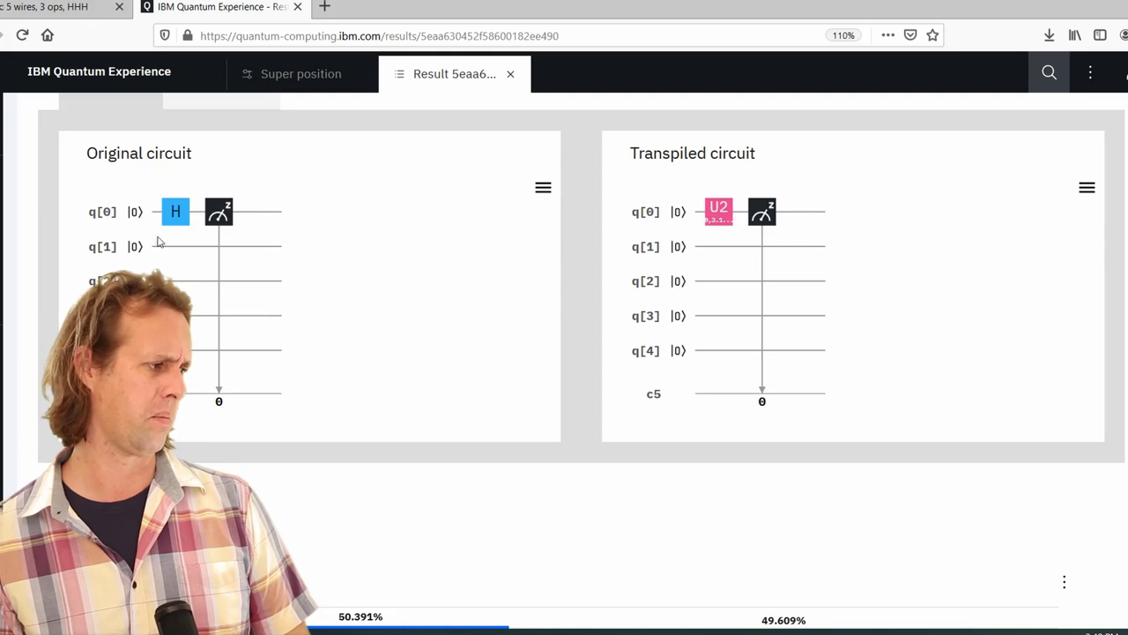
scroll(461, 244, "down", 10)
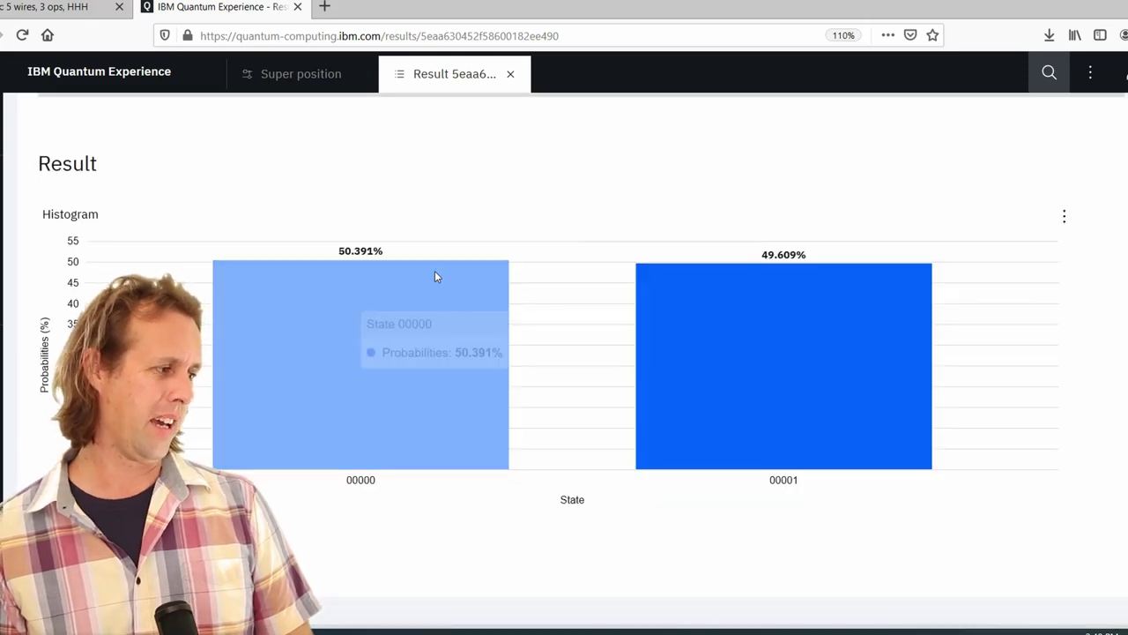
mouse_move(457, 313)
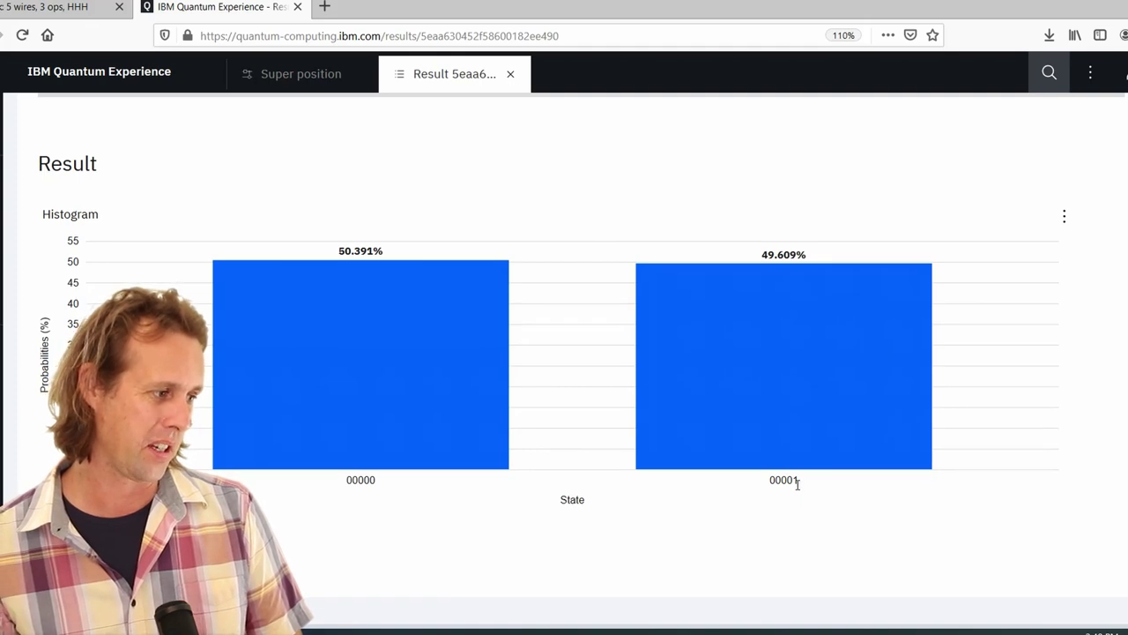
mouse_move(827, 452)
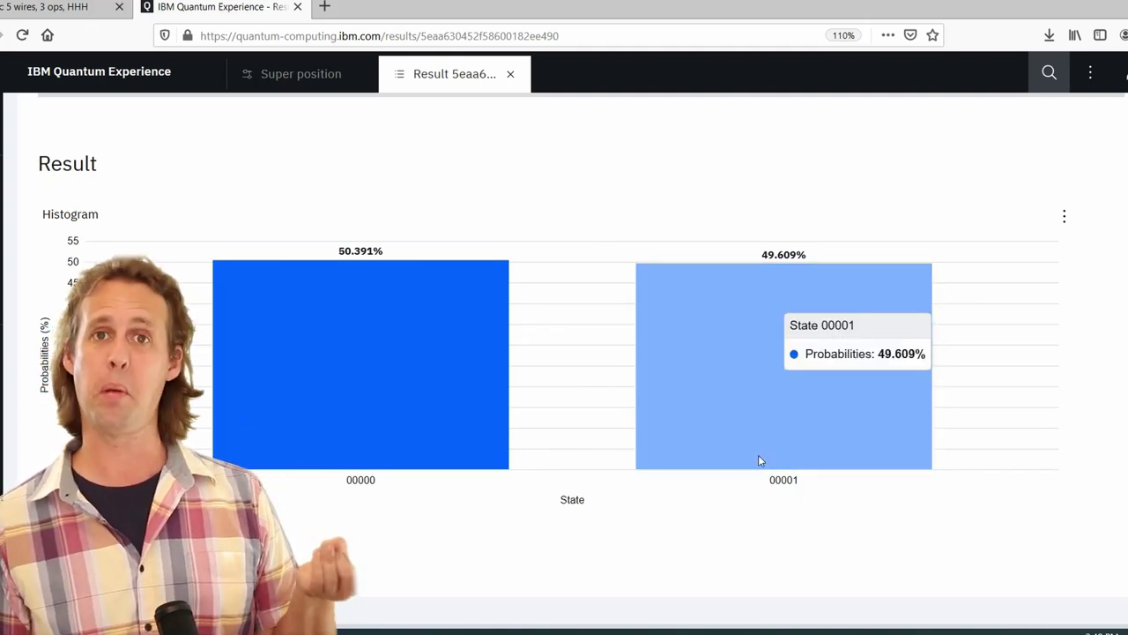
scroll(570, 391, "down", 1)
scroll(568, 390, "up", 2)
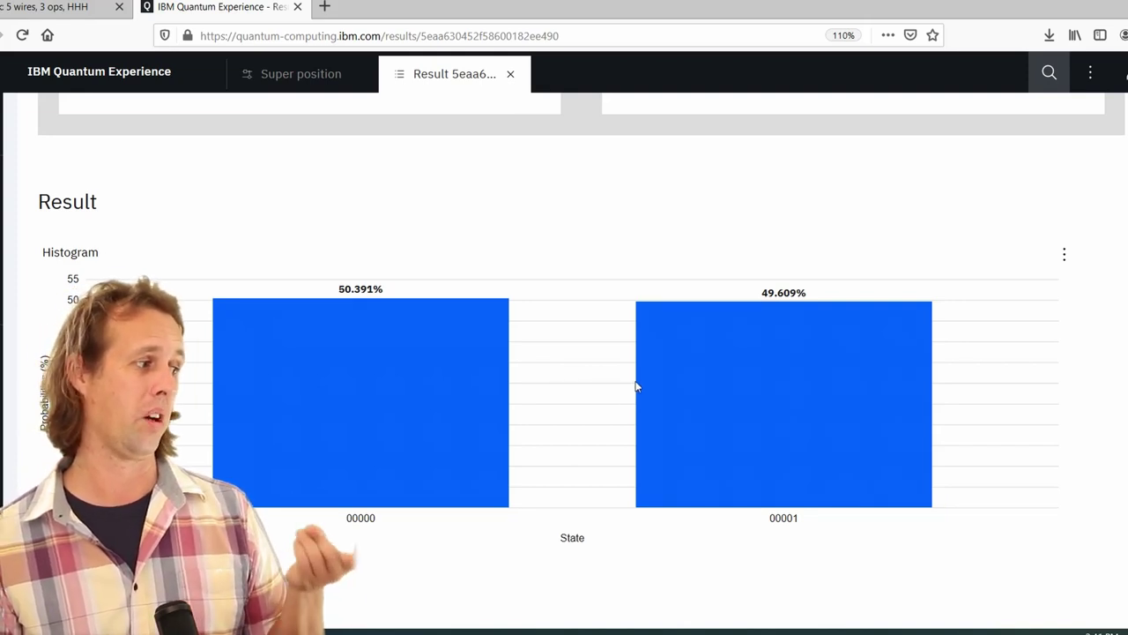
mouse_move(641, 378)
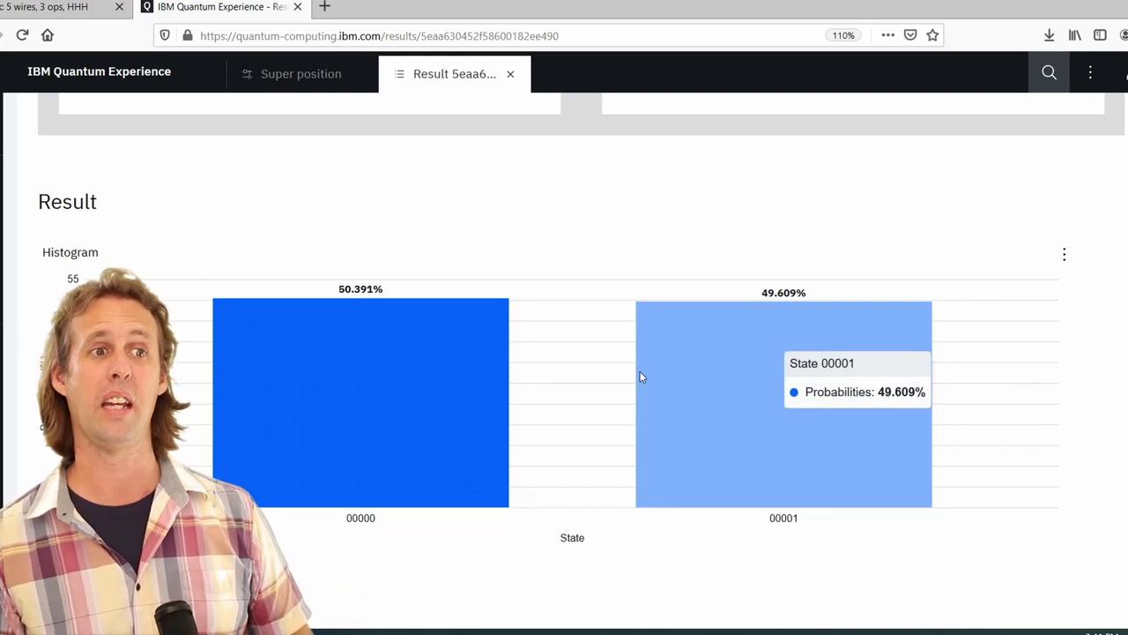